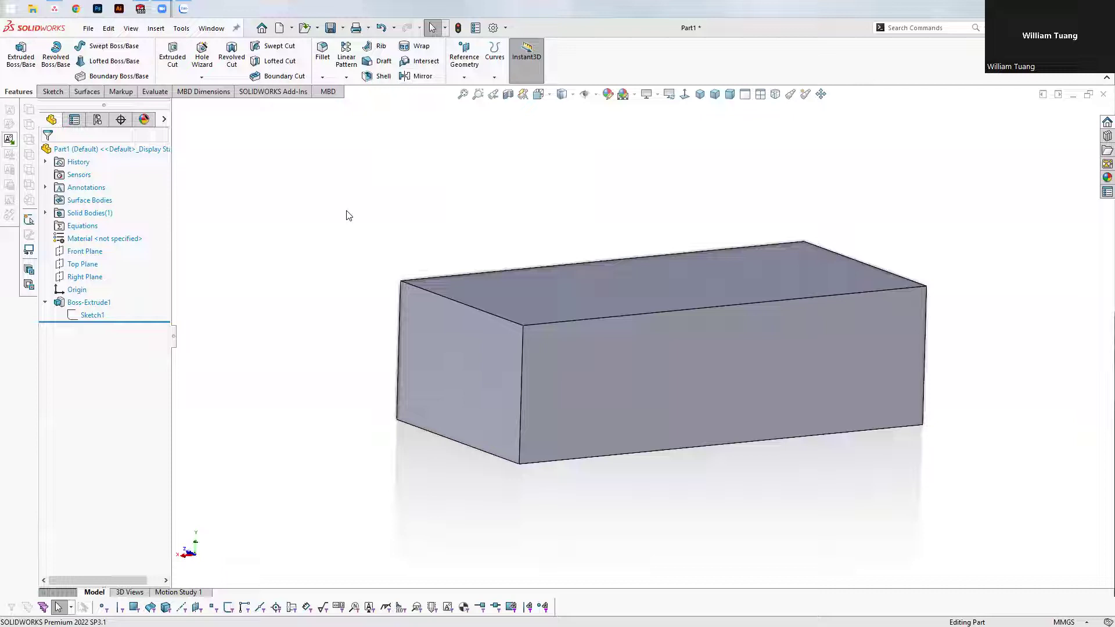
Orbit the box and select its base sketch, Sketch1, in the FeatureManager tree
scroll(408, 312, "up", 3)
scroll(500, 273, "up", 3)
middle_click_drag(500, 274, 454, 367)
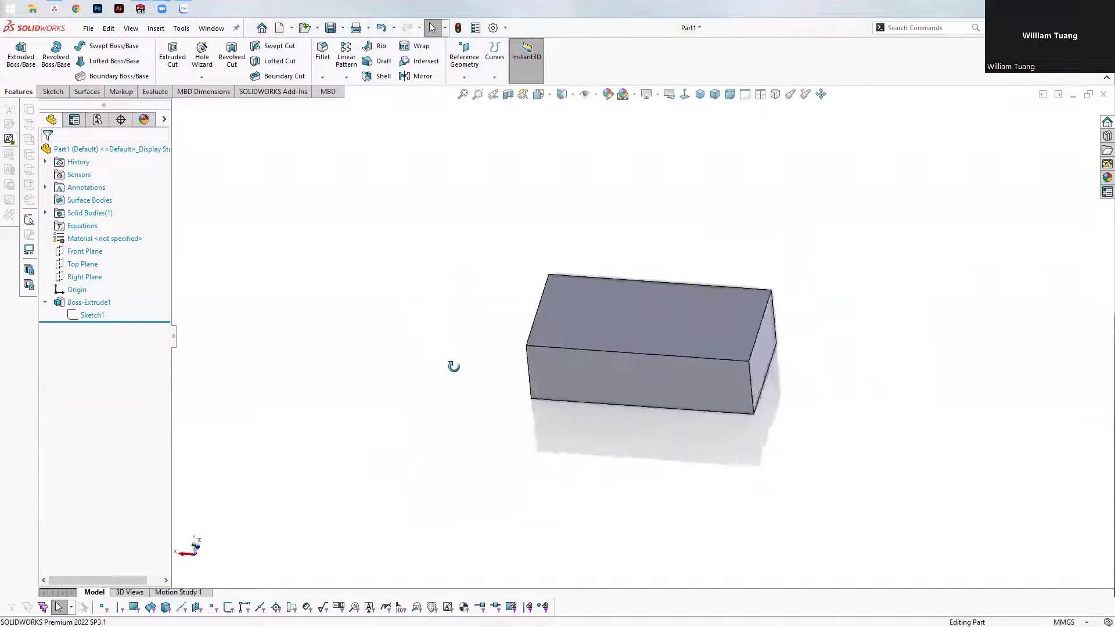
left_click(93, 316)
Edit Sketch1 and drag the 100 × 50 rectangle off the origin to the left
left_click(96, 296)
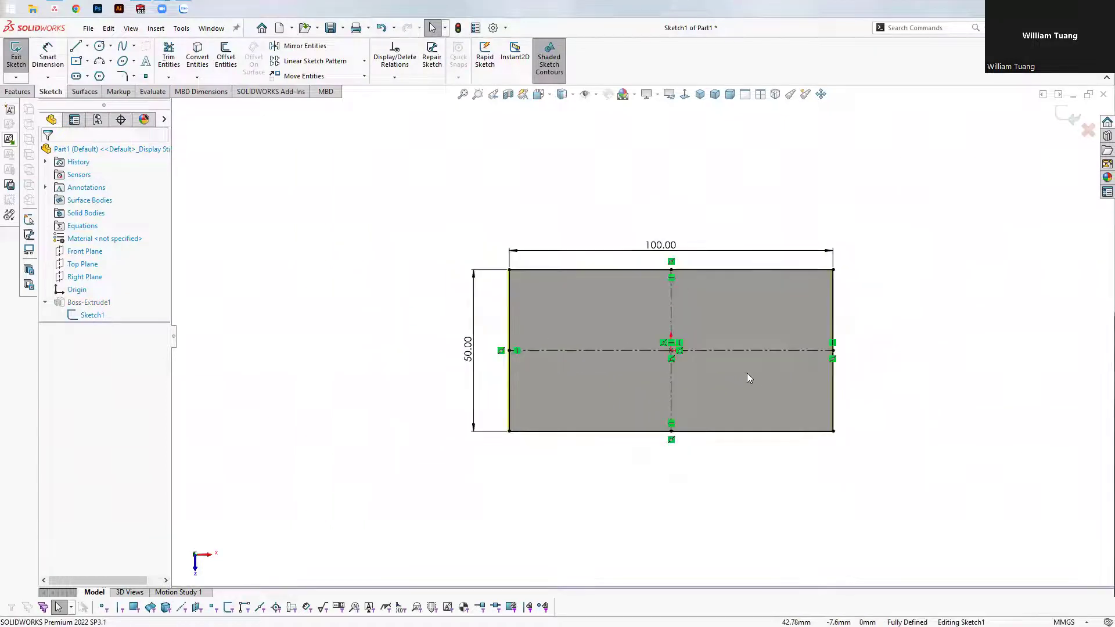
left_click(671, 367)
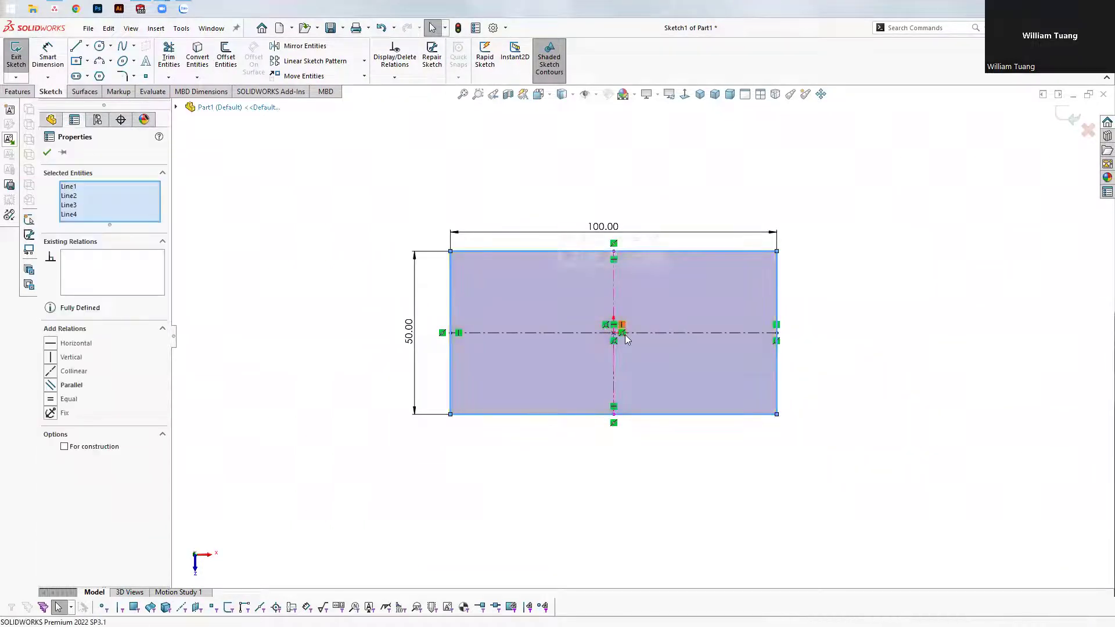
left_click(614, 341)
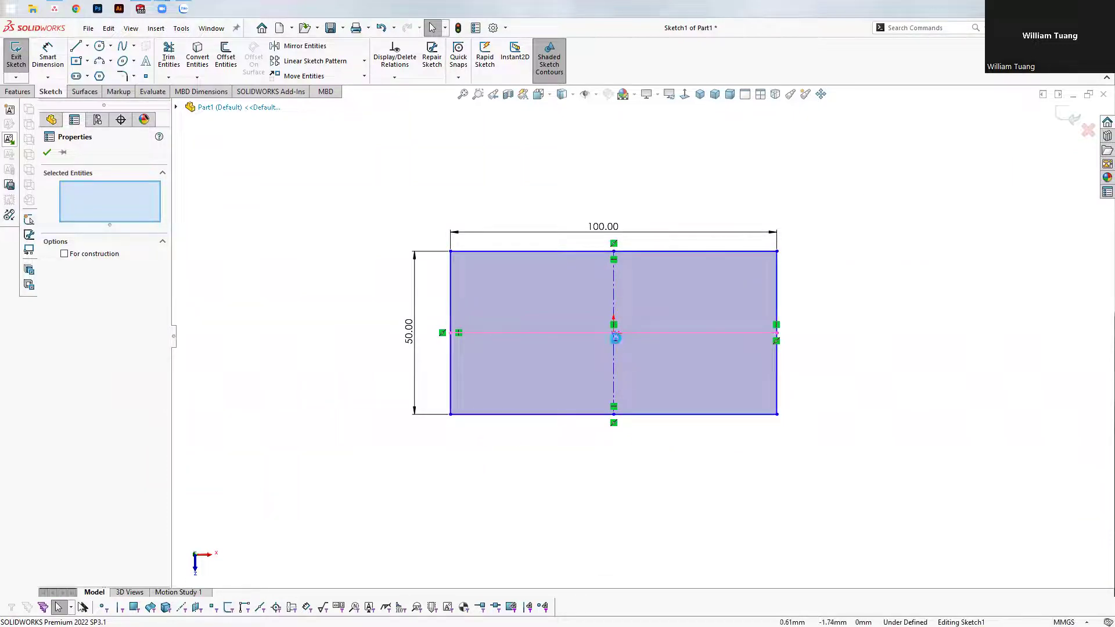
left_click(613, 336)
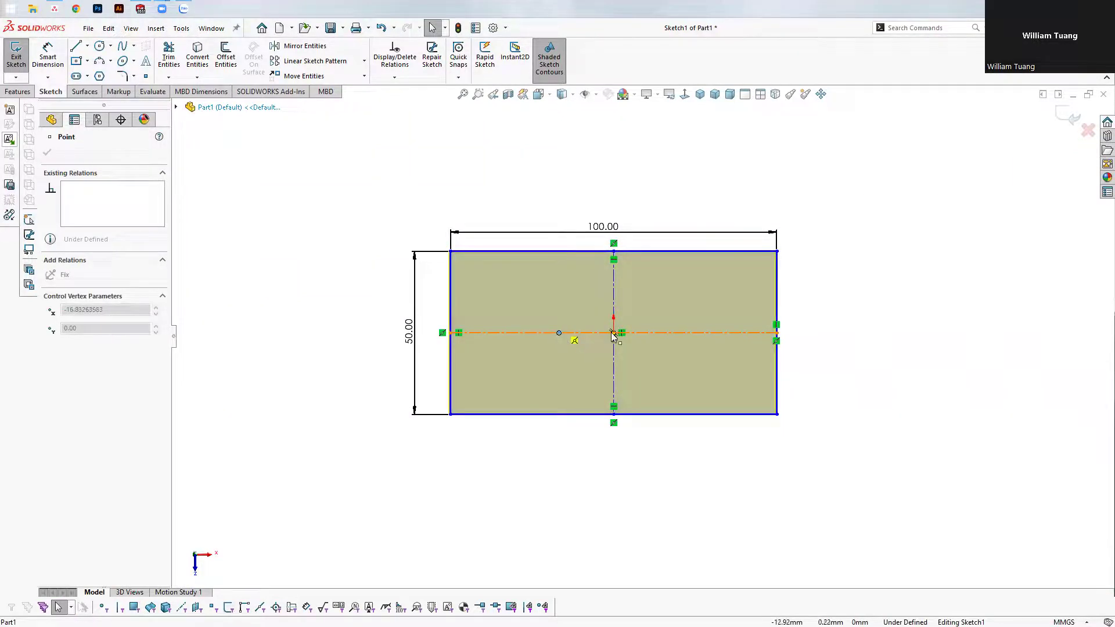
left_click_drag(559, 332, 537, 332)
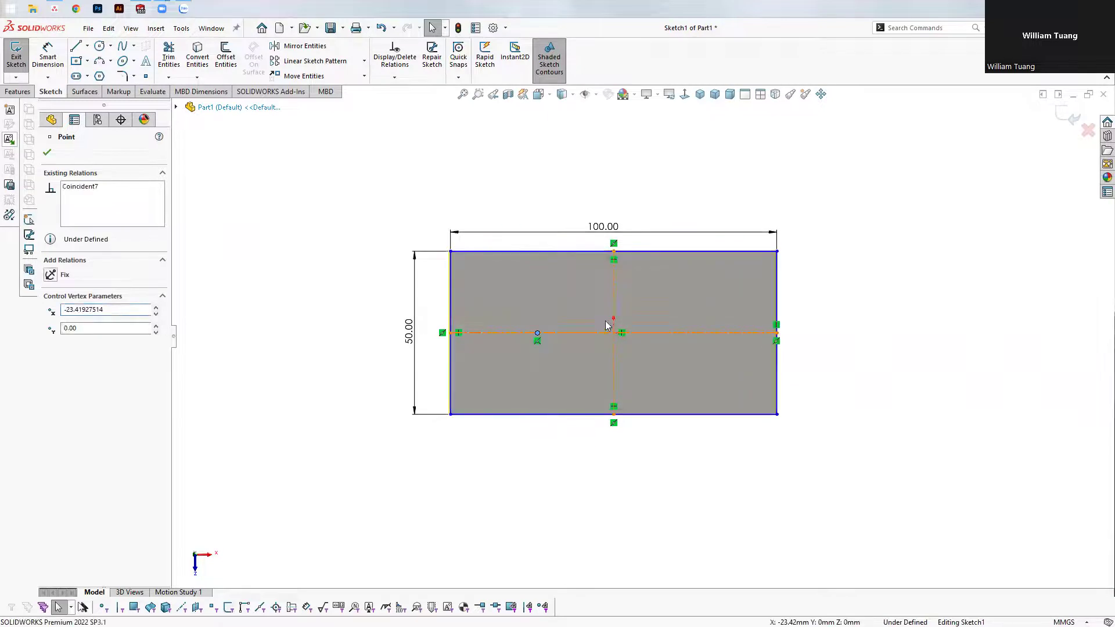
left_click_drag(607, 325, 514, 333)
left_click(513, 333)
left_click_drag(428, 338, 383, 333)
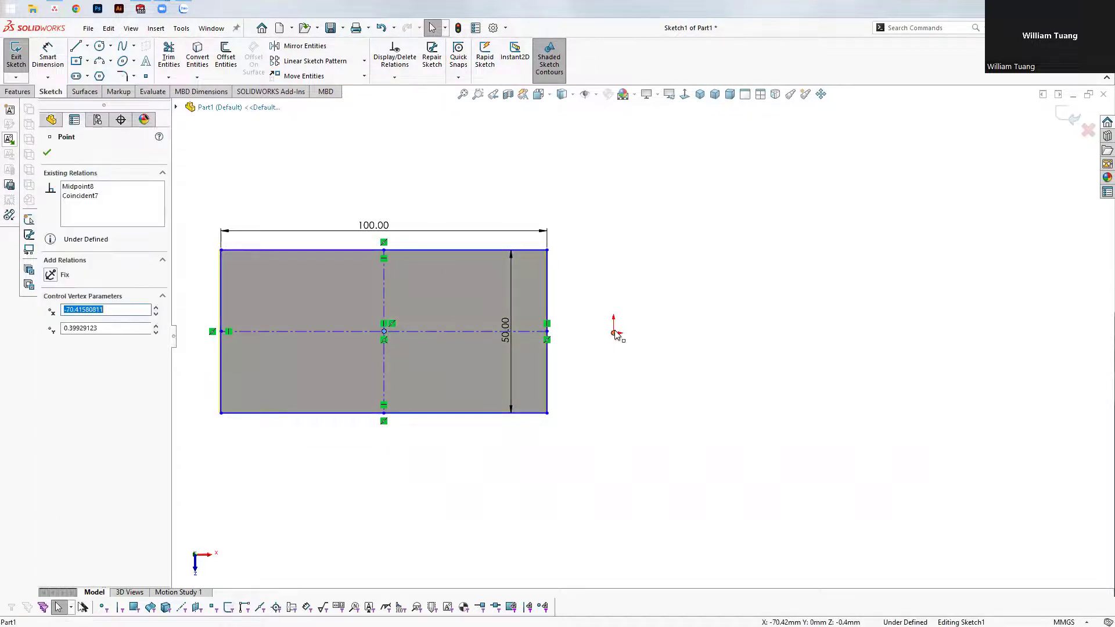
Make the rectangle centre horizontal with the origin and dimension the offset at 80 mm
left_click(614, 333, "ctrl")
left_click(674, 290)
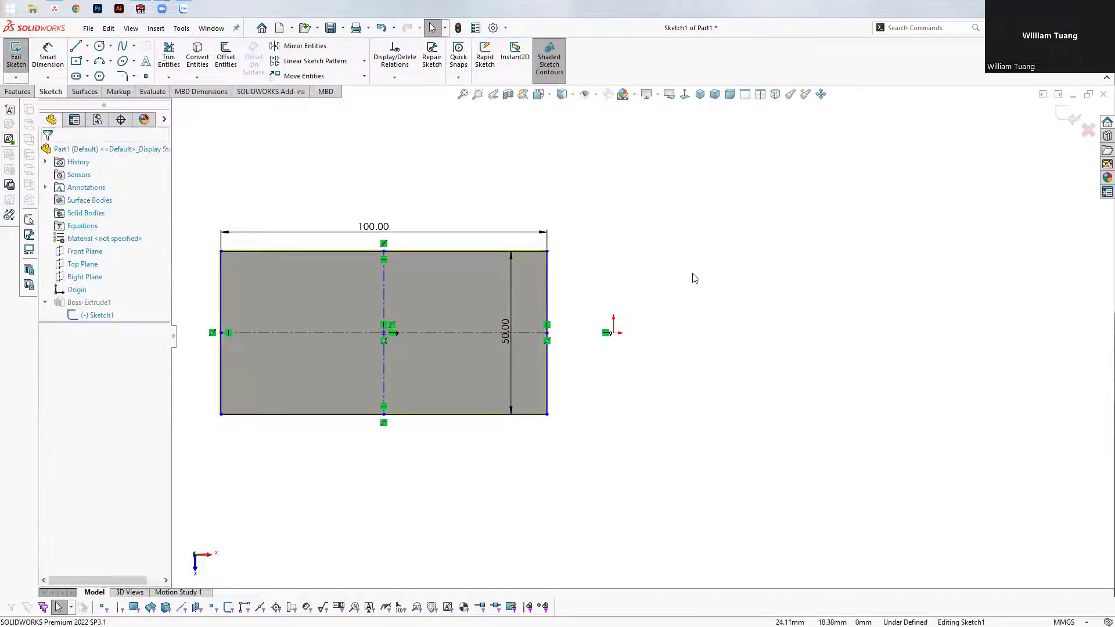
key("d")
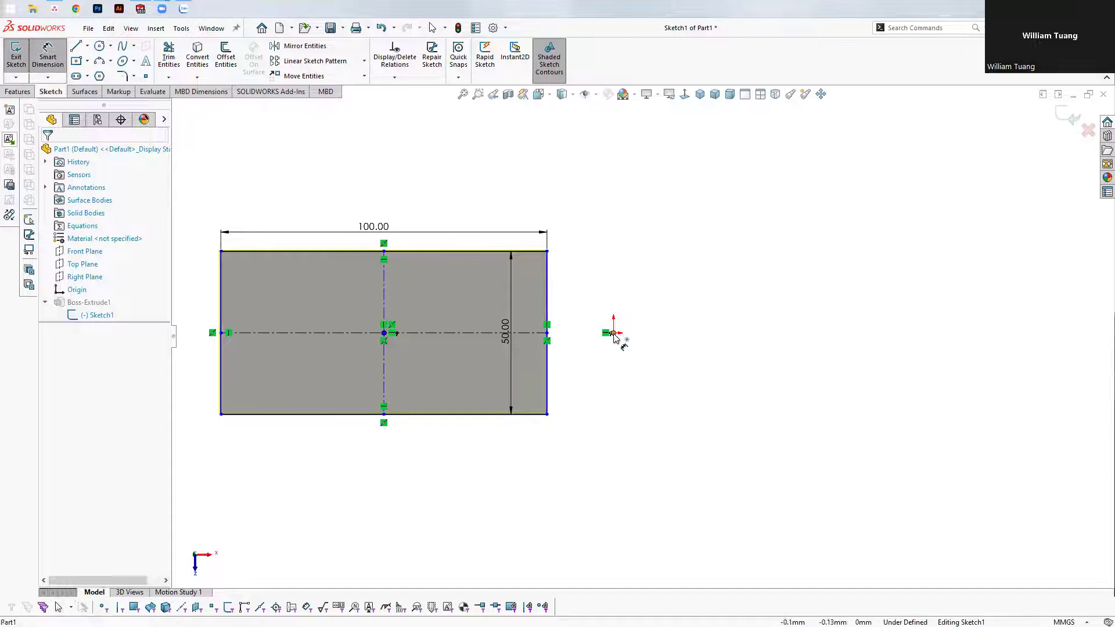
left_click(614, 334)
left_click(384, 332)
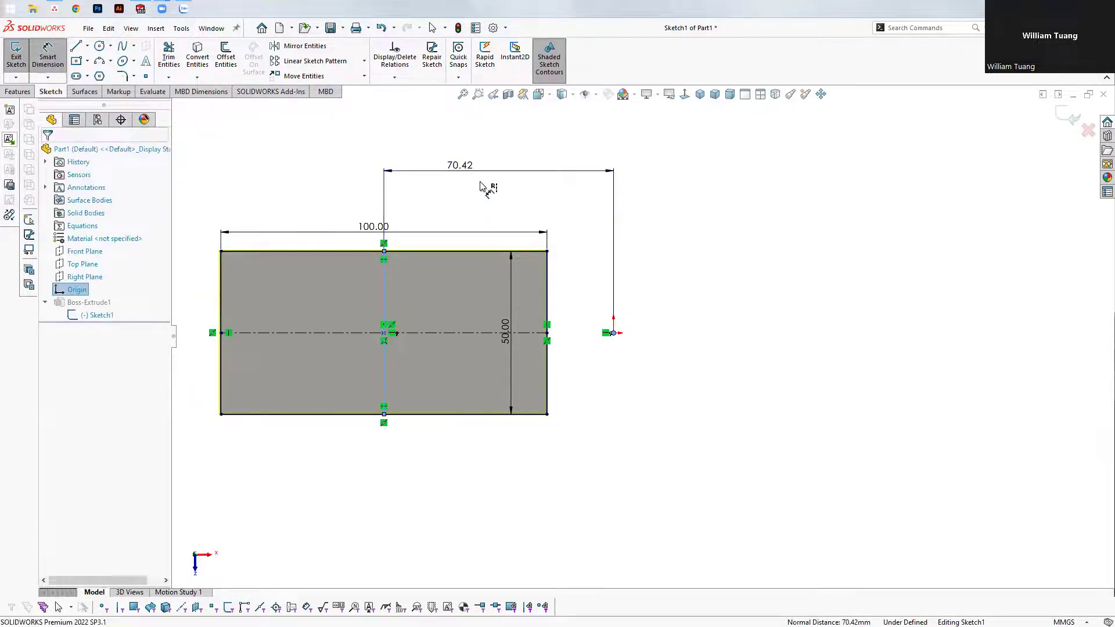
left_click(480, 187)
key("Return")
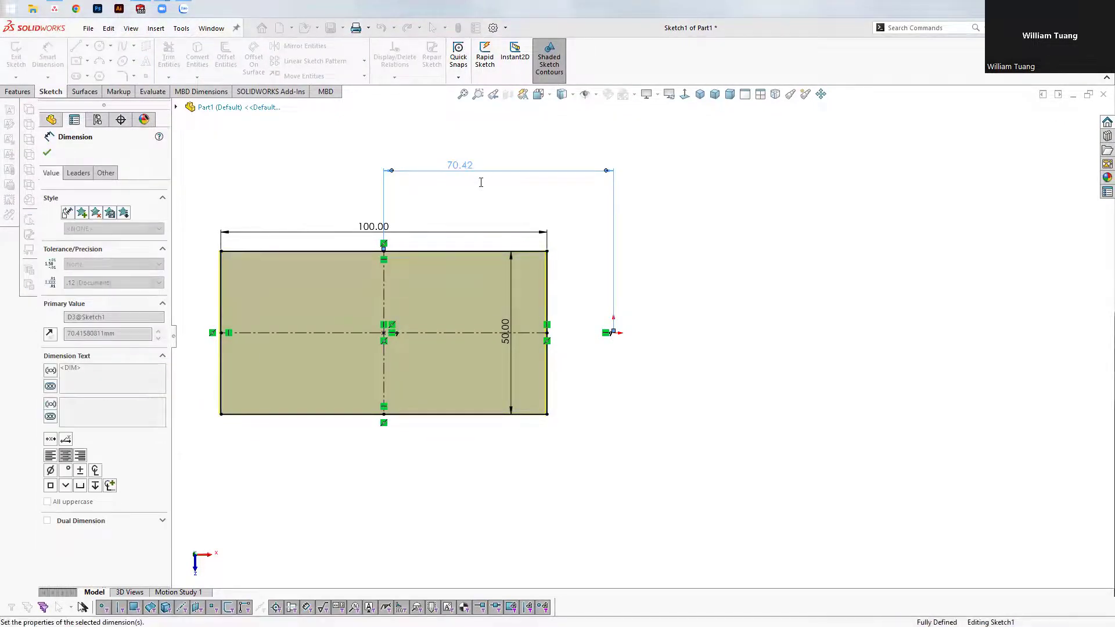
key("Escape")
left_click_drag(510, 336, 580, 325)
Exit the sketch to rebuild the shifted box and view it isometrically
left_click(1069, 116)
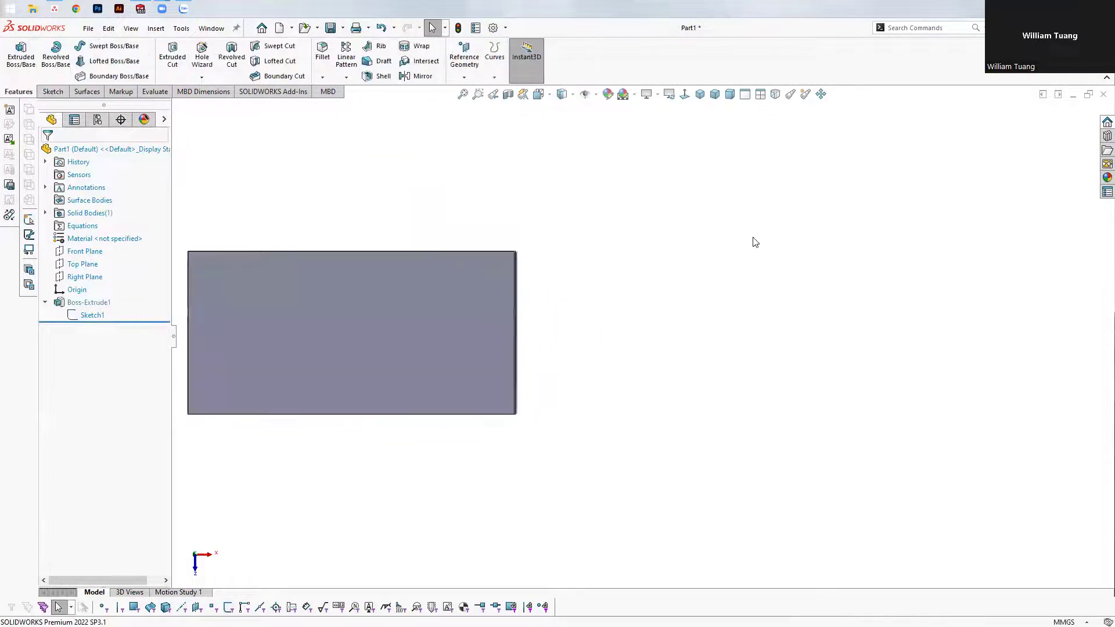
scroll(625, 383, "up", 3)
middle_click_drag(605, 331, 710, 289)
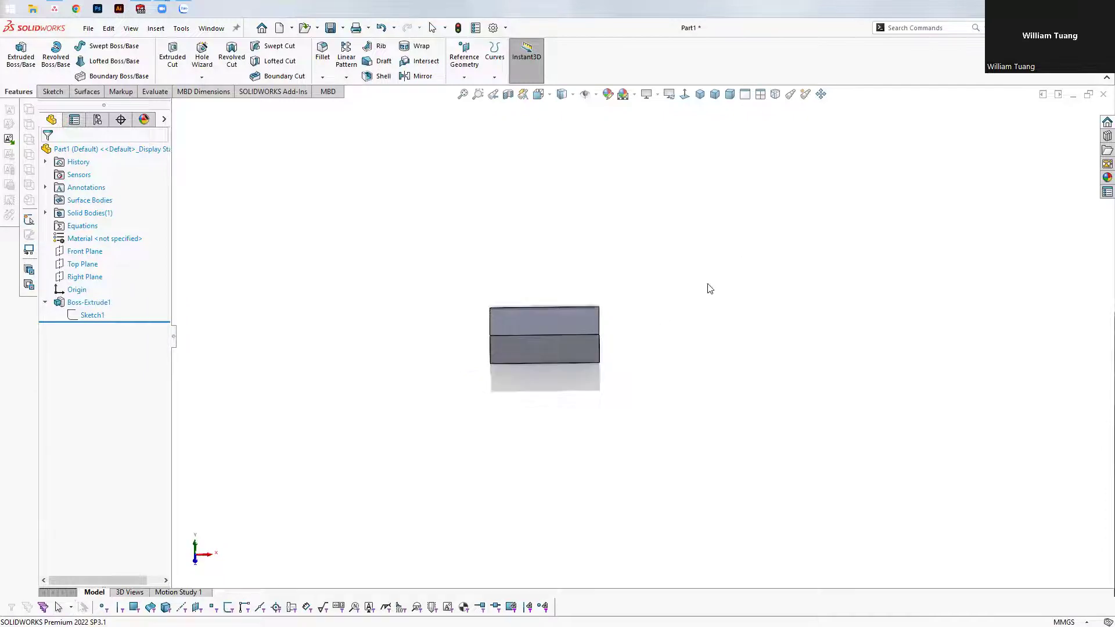
left_click(700, 94)
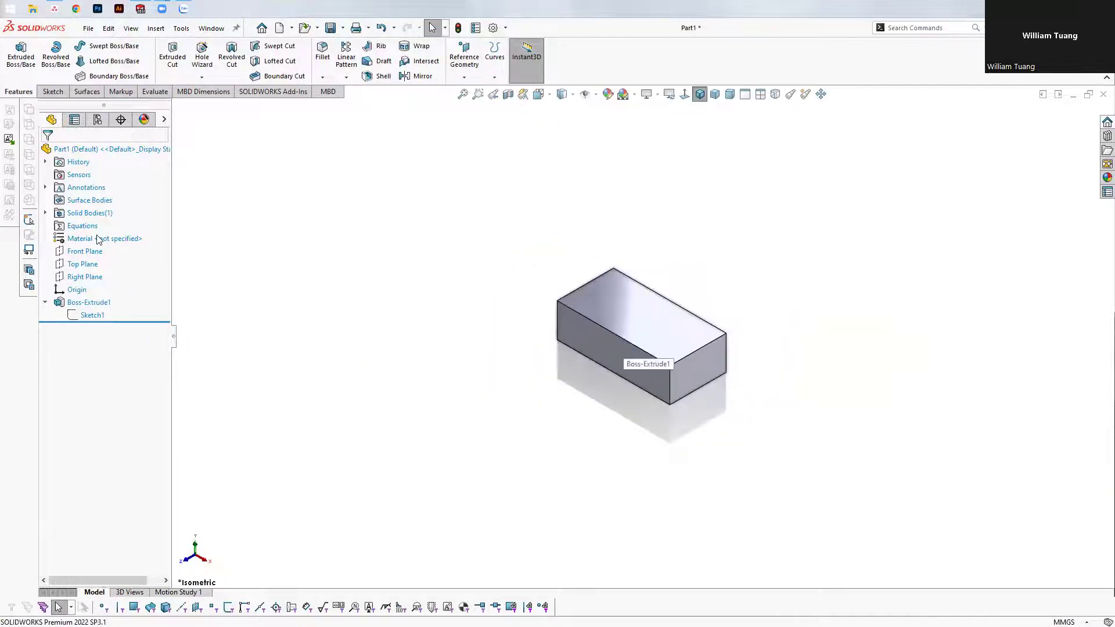
Show the Front, Top and Right planes, inspect them in 3D, and start a Mirror feature
left_click_drag(116, 274, 64, 256)
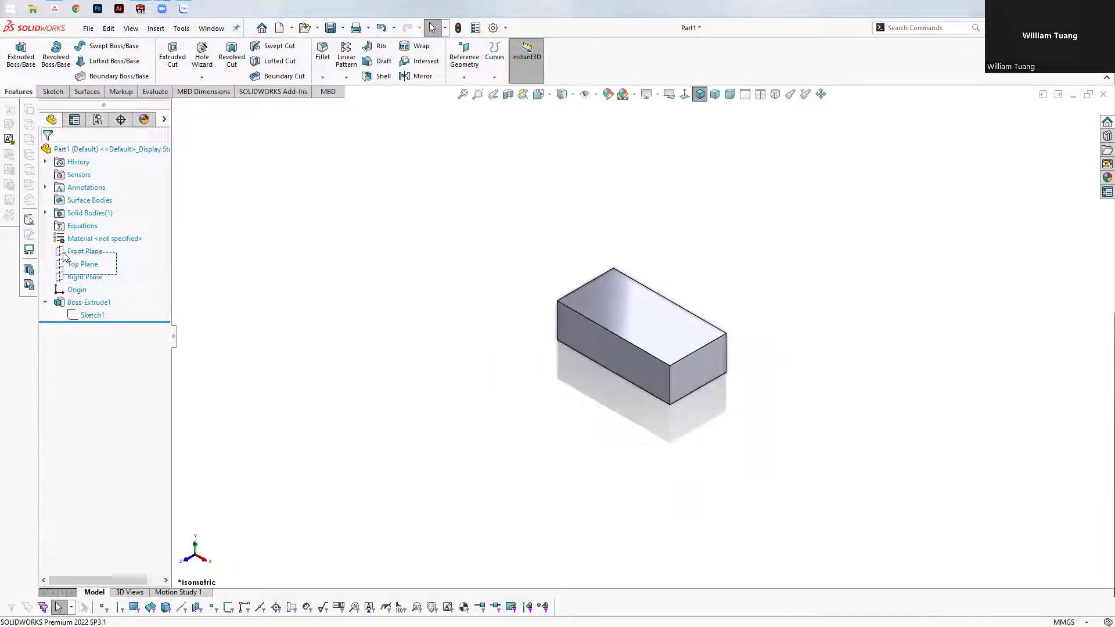
key("ctrl+1")
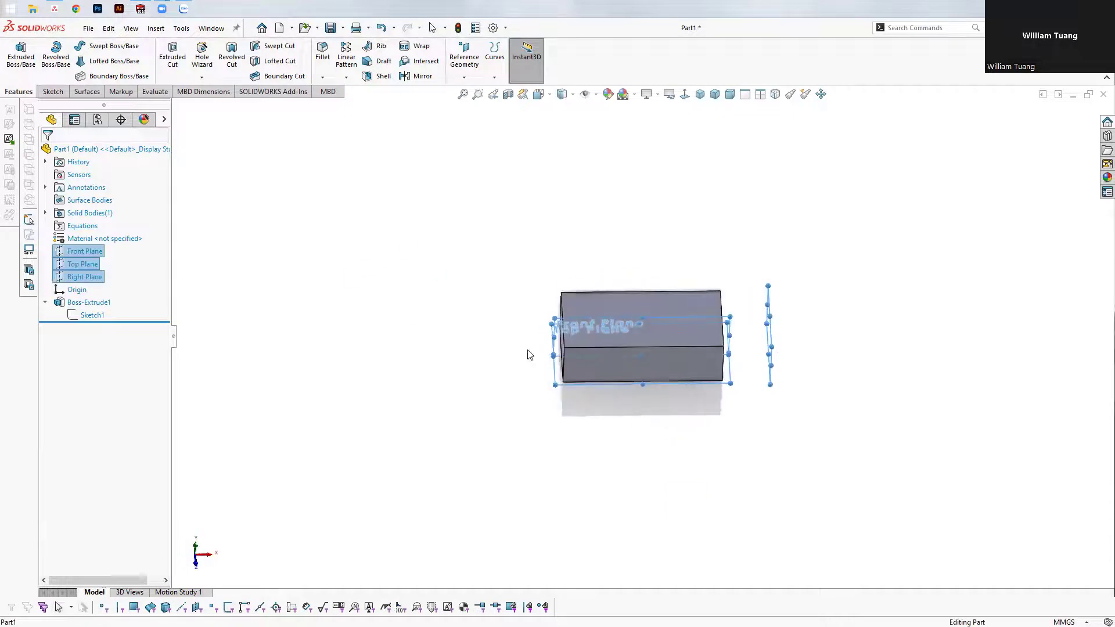
middle_click_drag(529, 354, 736, 339)
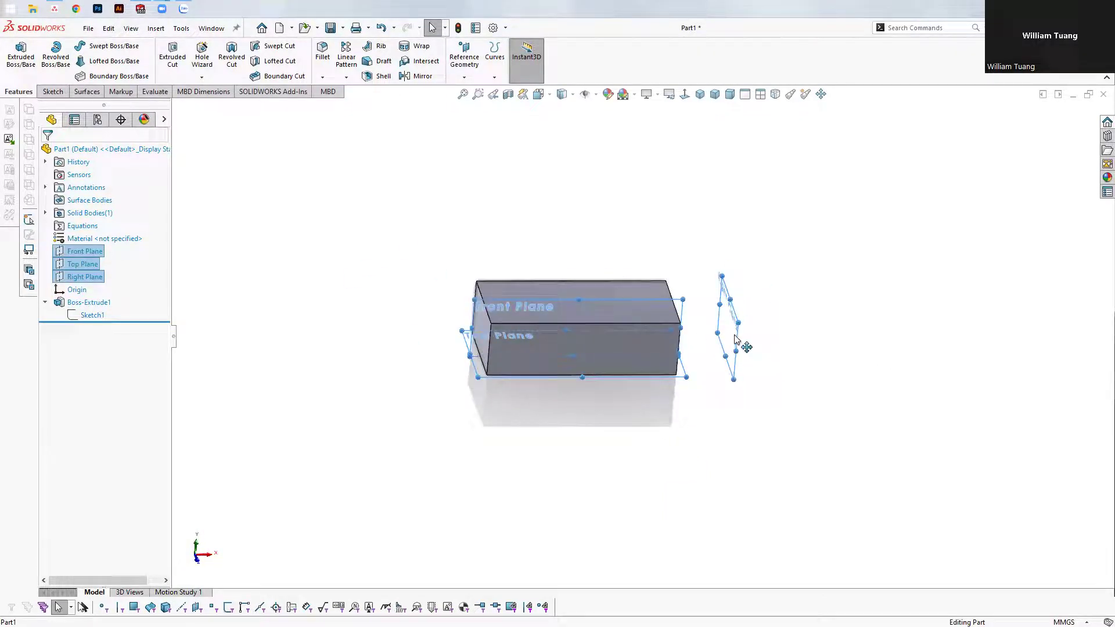
left_click(701, 357)
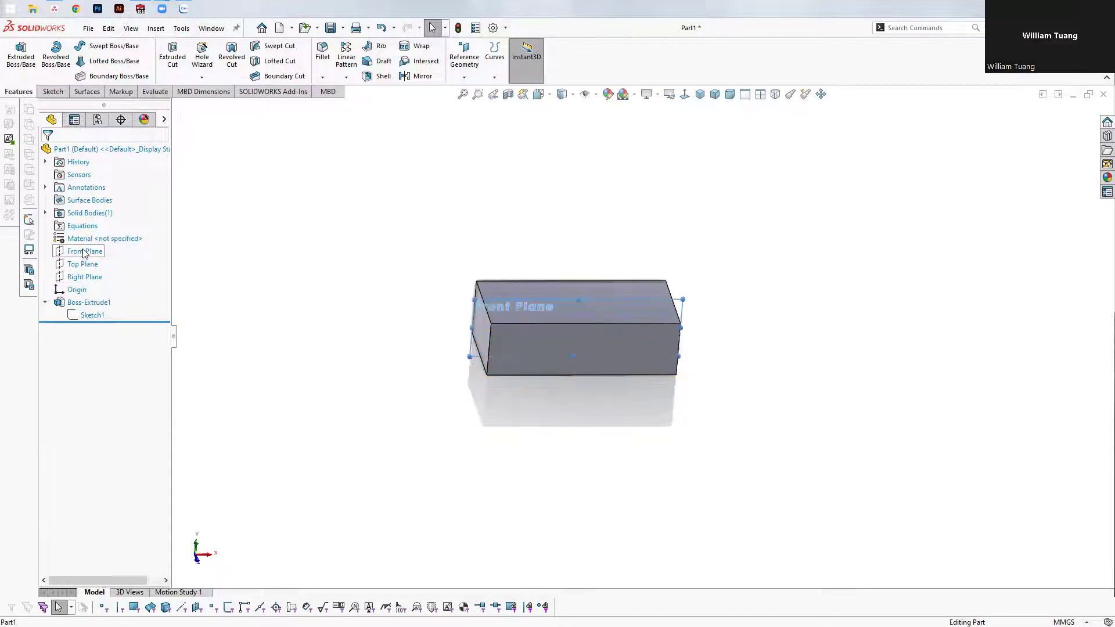
left_click(81, 251)
mouse_move(412, 356)
middle_mouse_down()
mouse_move(520, 378)
mouse_move(619, 311)
middle_mouse_up()
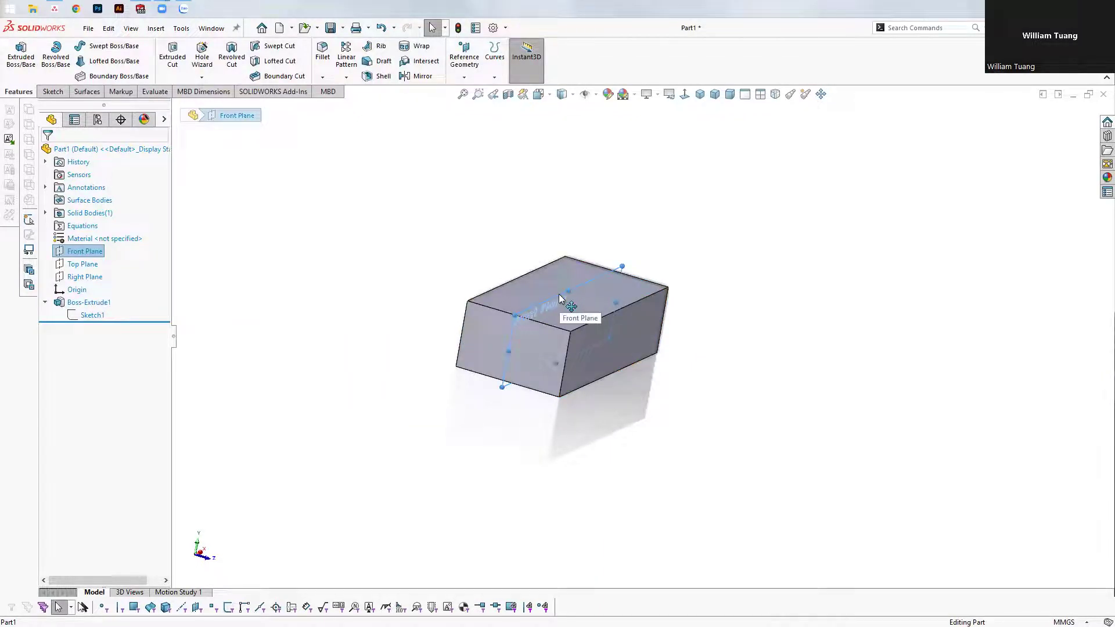
scroll(624, 317, "down", 2)
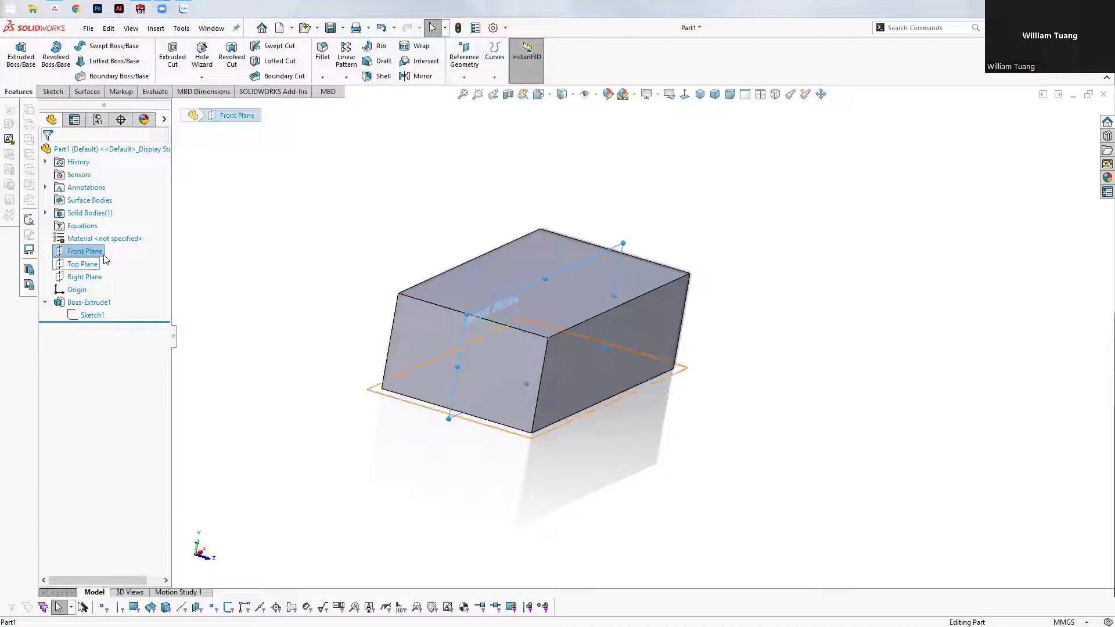
left_click(309, 233)
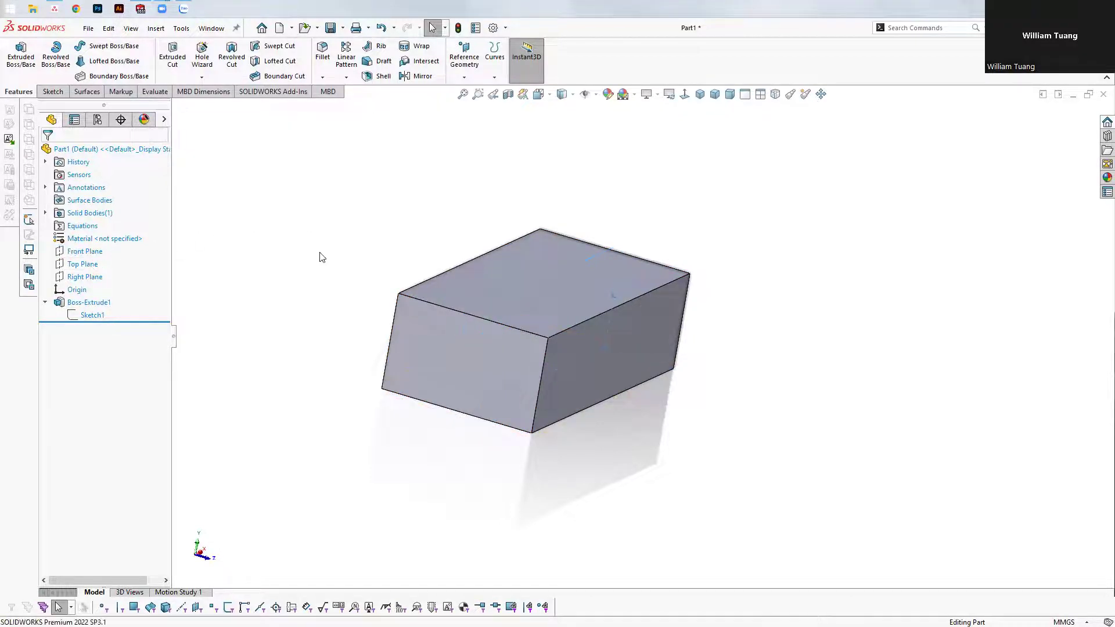
middle_click_drag(319, 252, 372, 224)
left_click(419, 76)
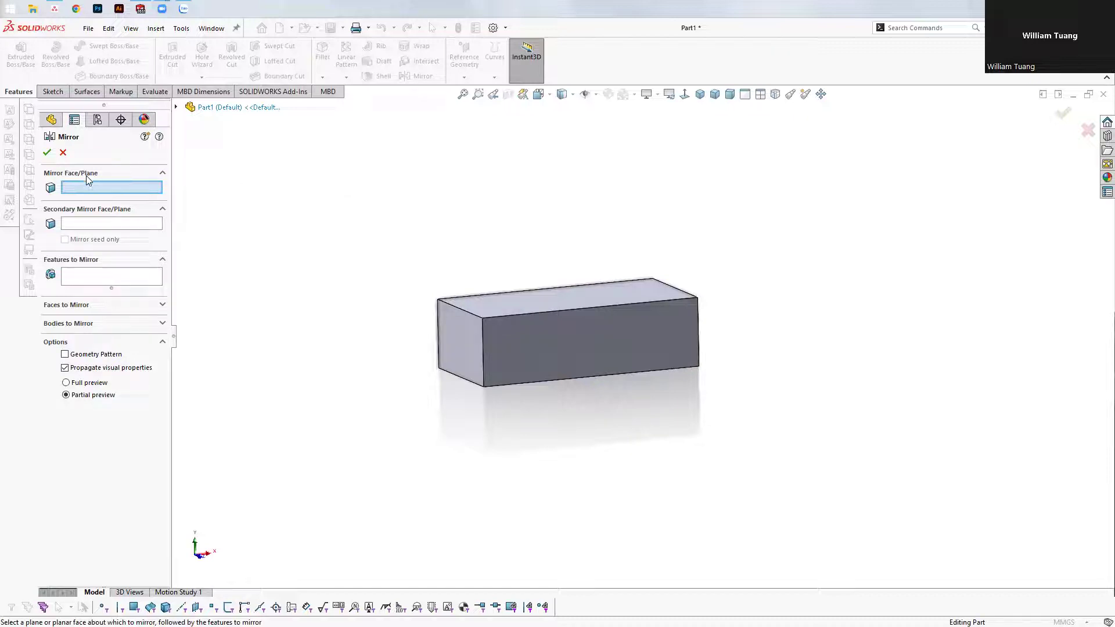
Pick Top Plane and Right Plane as mirror planes from the flyout tree, then expand Bodies to Mirror
middle_click_drag(297, 210, 326, 238)
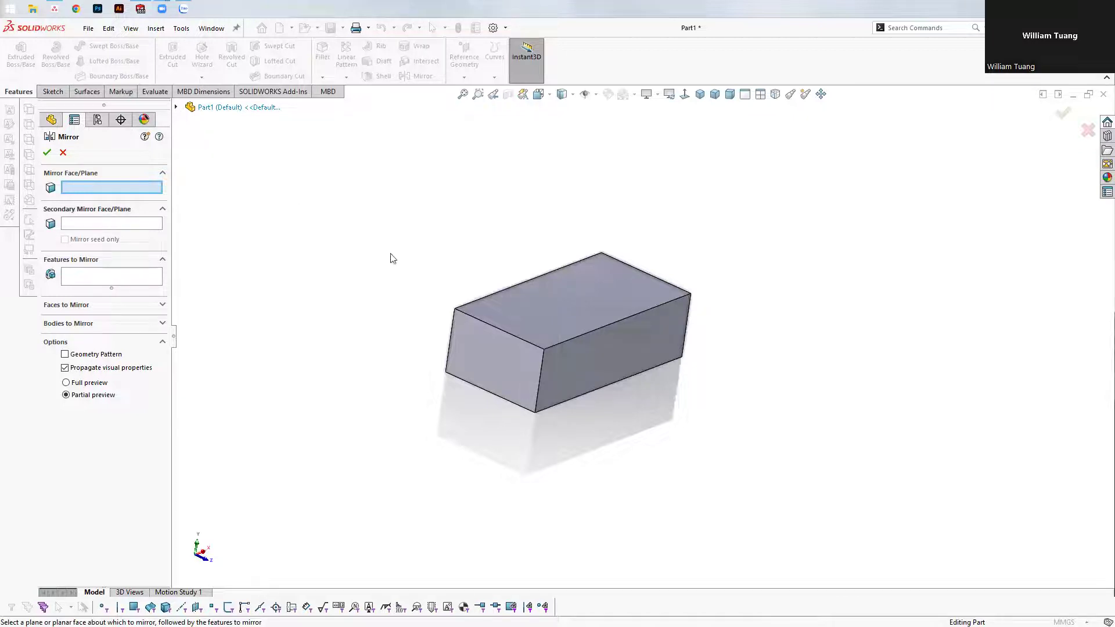
scroll(393, 258, "up", 1)
scroll(610, 248, "up", 1)
scroll(878, 257, "down", 1)
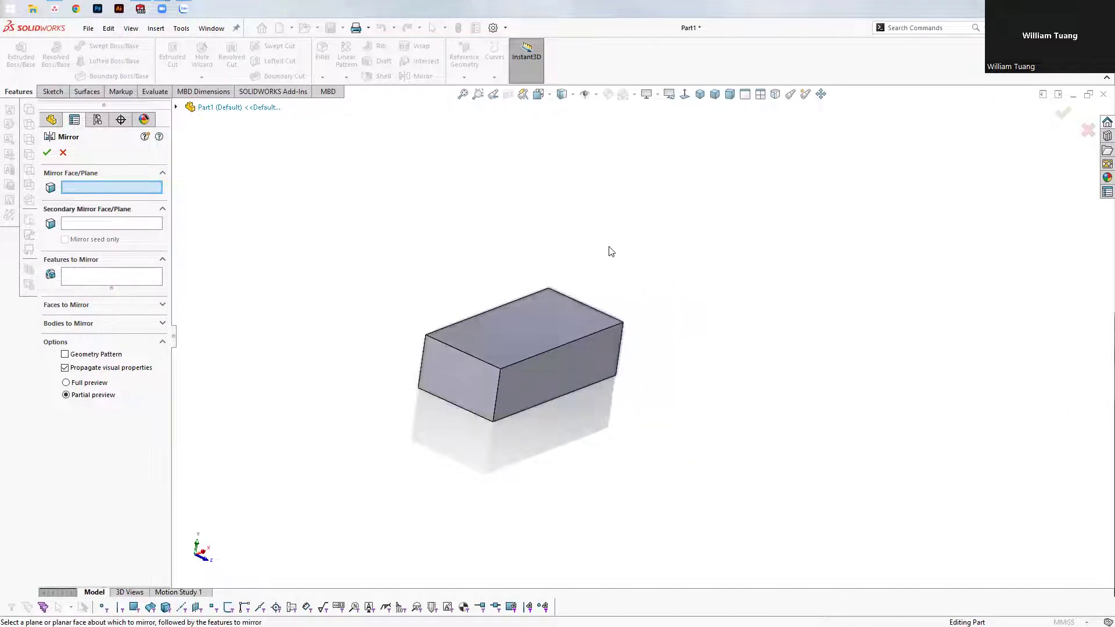
left_click(177, 108)
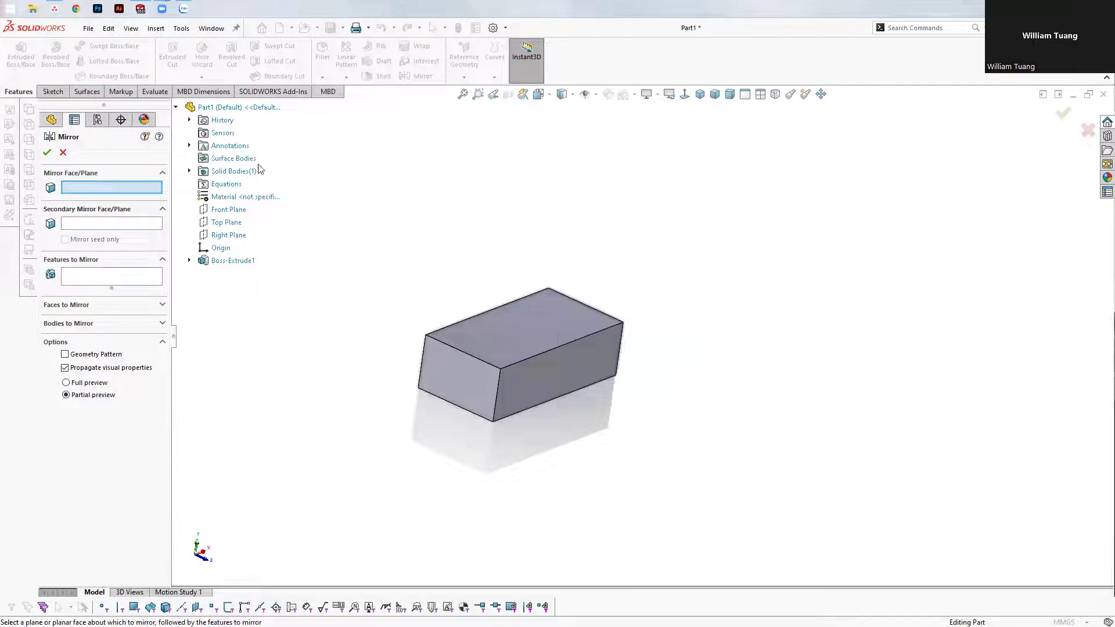
left_click(229, 224)
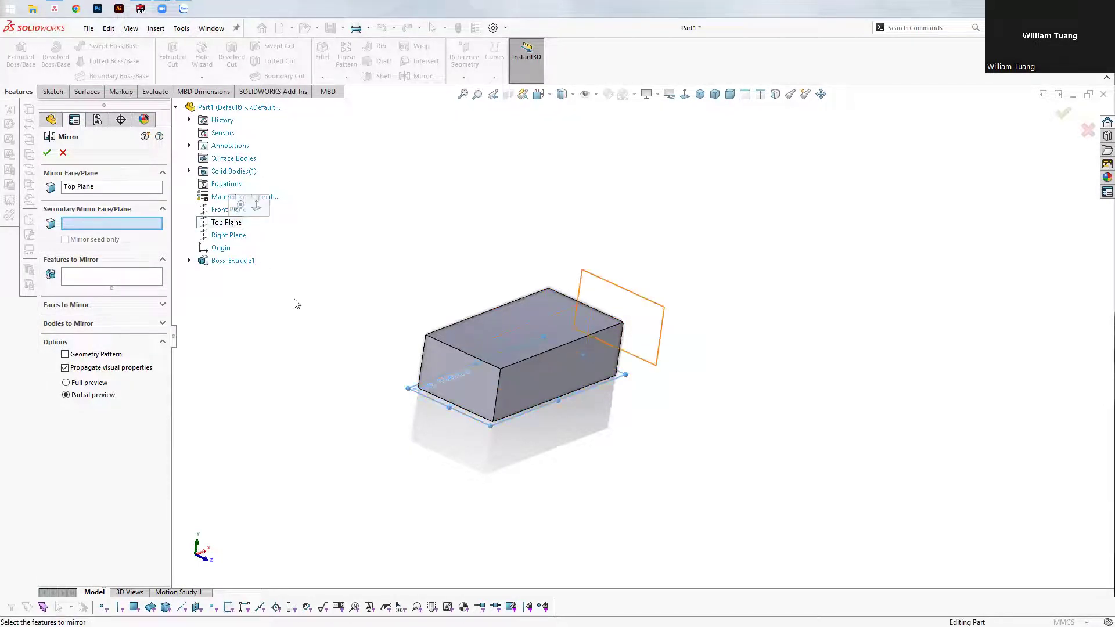
left_click(225, 236)
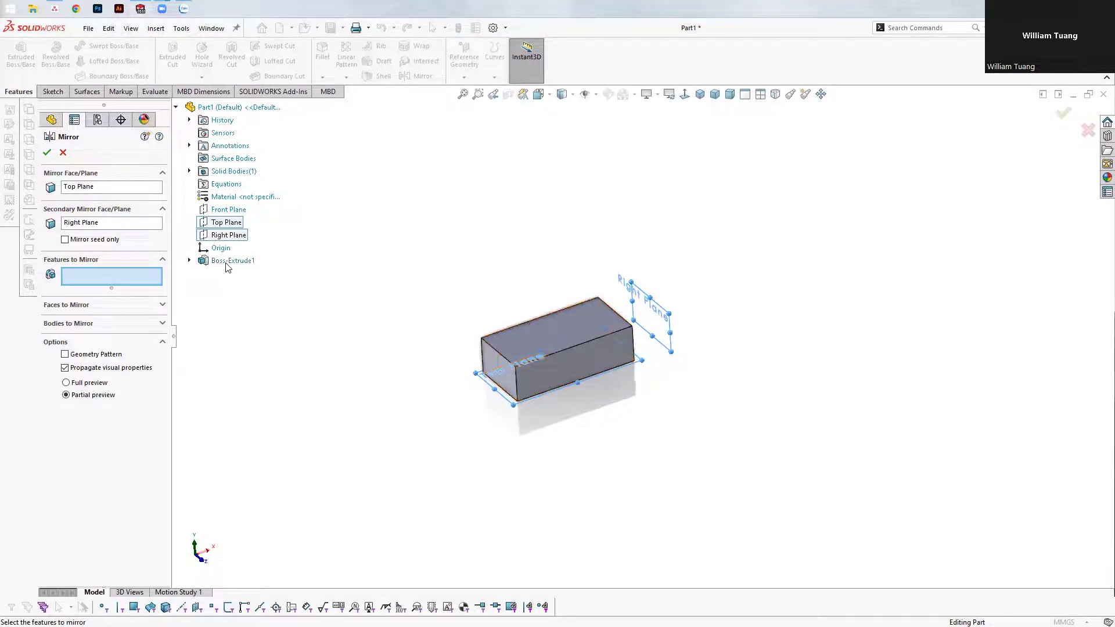
left_click(68, 323)
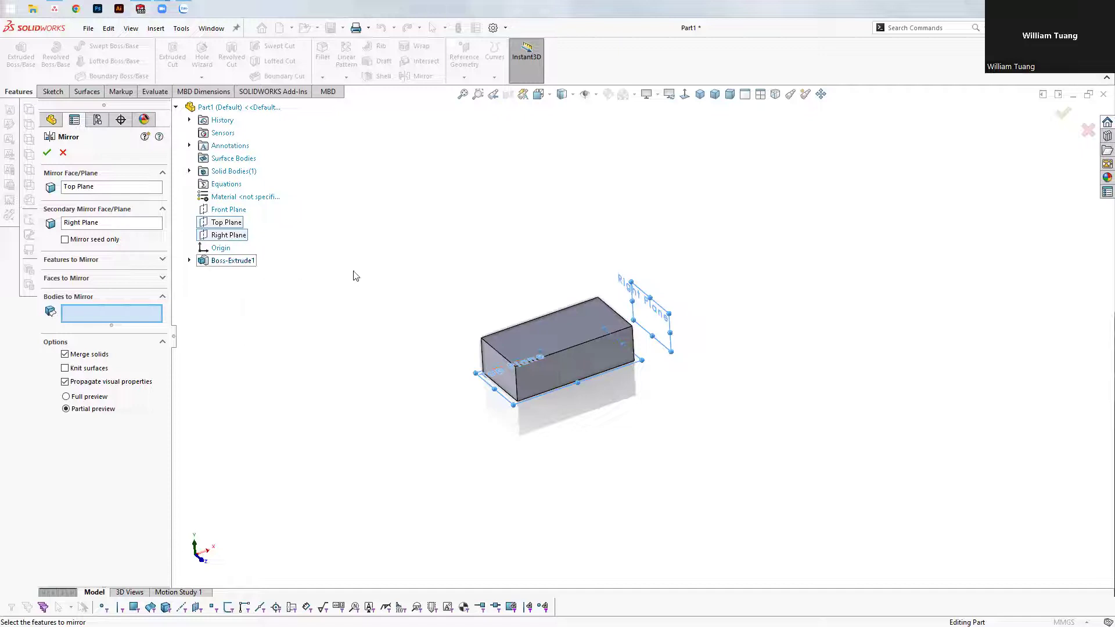
Select Boss-Extrude1 as the body to mirror and remove Top Plane from the mirror planes
left_click(545, 337)
mouse_move(544, 334)
middle_mouse_down()
mouse_move(431, 374)
mouse_move(716, 337)
middle_mouse_up()
scroll(716, 337, "down", 3)
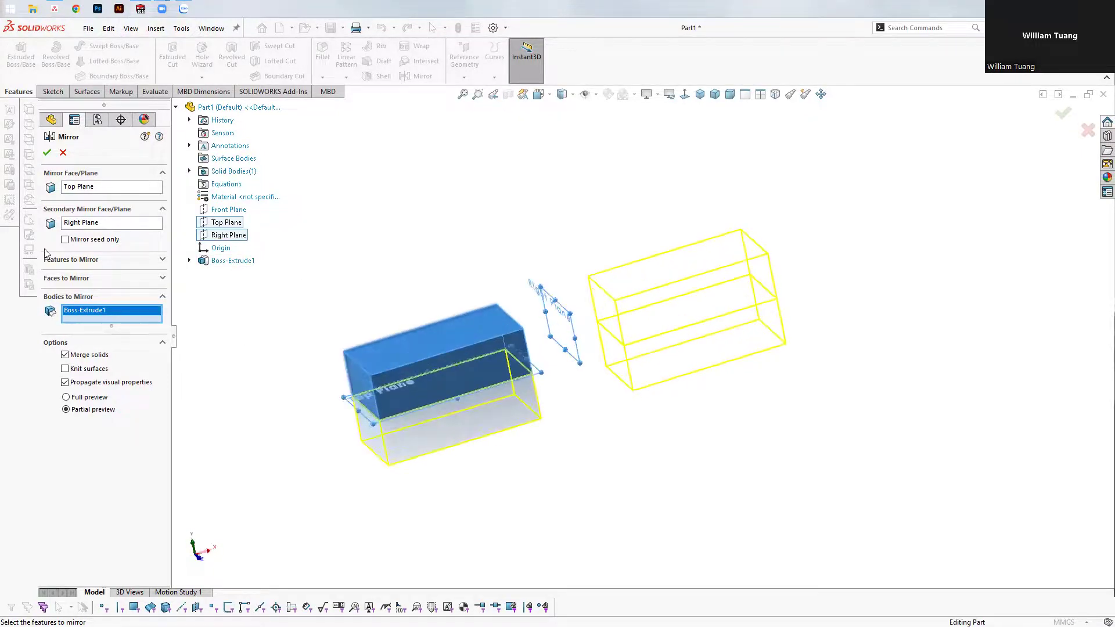
right_click(80, 227)
right_click(95, 187)
left_click(116, 207)
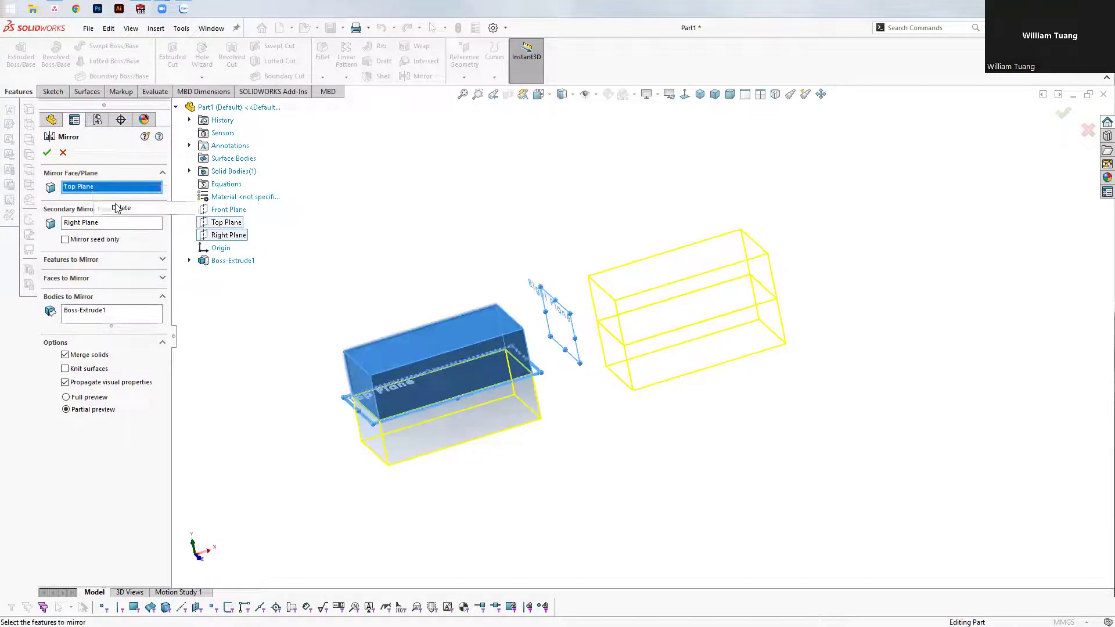
mouse_move(448, 291)
middle_mouse_down()
mouse_move(460, 286)
mouse_move(430, 279)
middle_mouse_up()
mouse_move(551, 436)
middle_mouse_down()
mouse_move(505, 398)
mouse_move(533, 355)
mouse_move(520, 370)
middle_mouse_up()
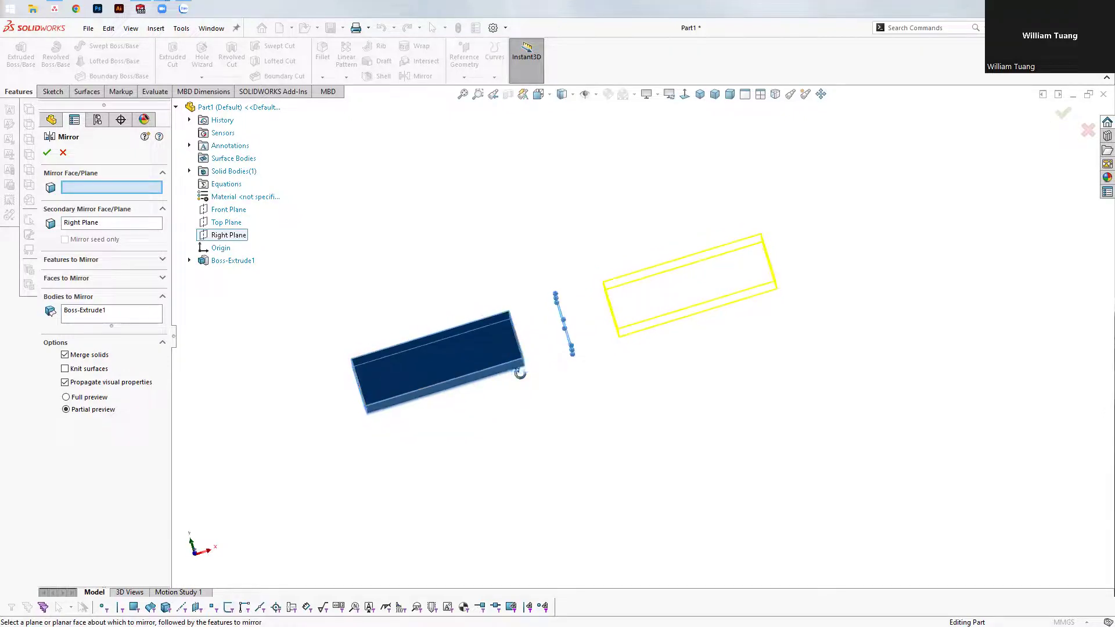
Clear both mirror plane fields and set Right Plane as the sole mirror plane
left_click(227, 224)
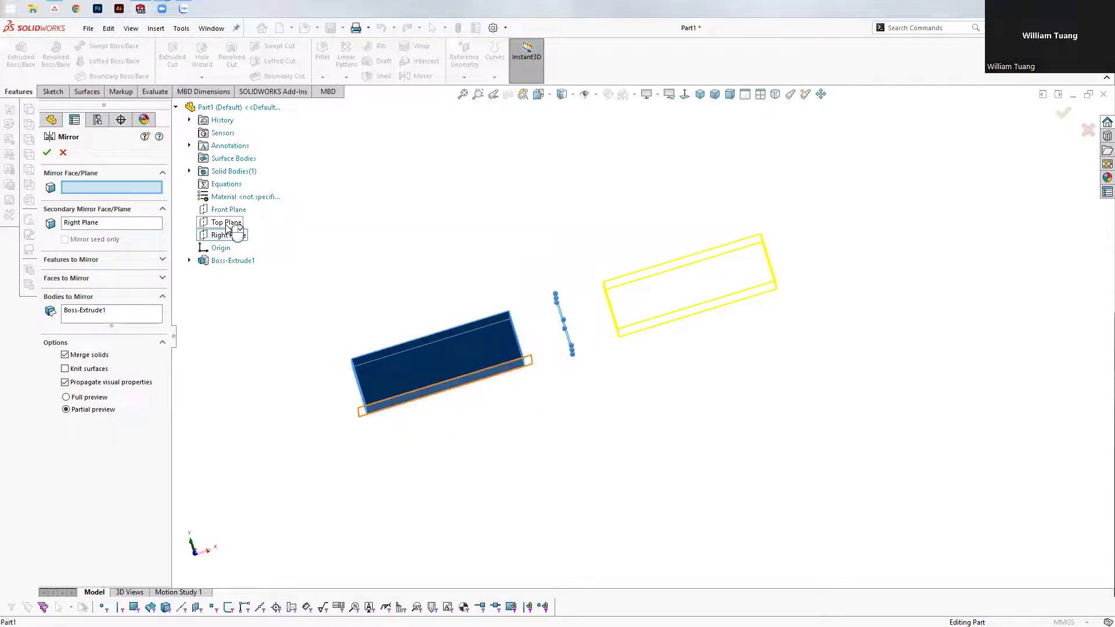
middle_click_drag(426, 272, 423, 314)
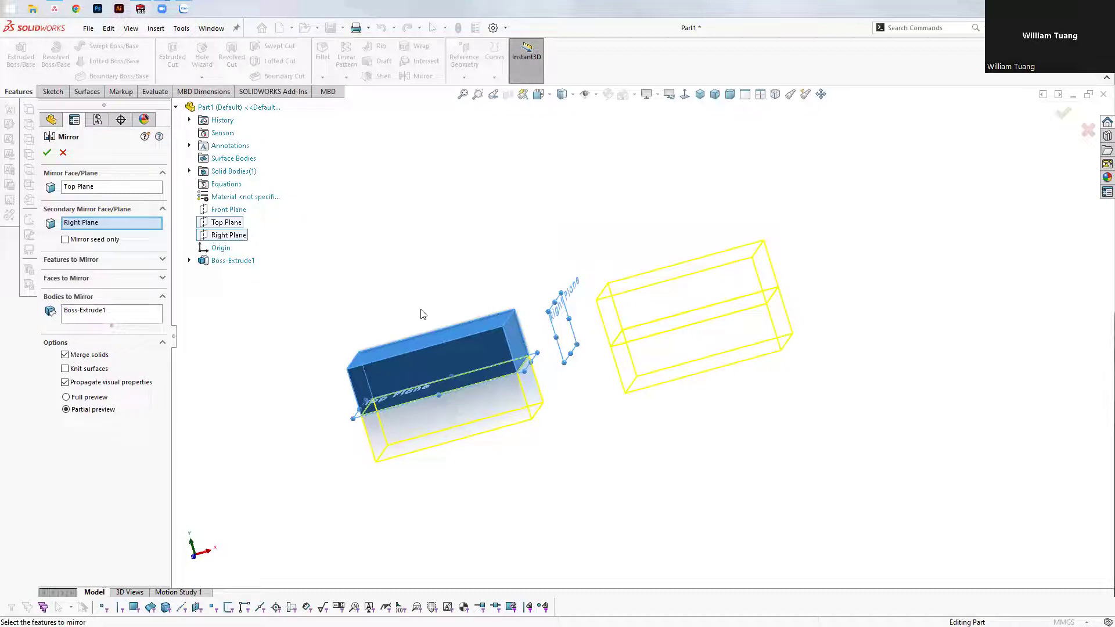
mouse_move(359, 277)
middle_mouse_down()
mouse_move(440, 289)
mouse_move(349, 244)
middle_mouse_up()
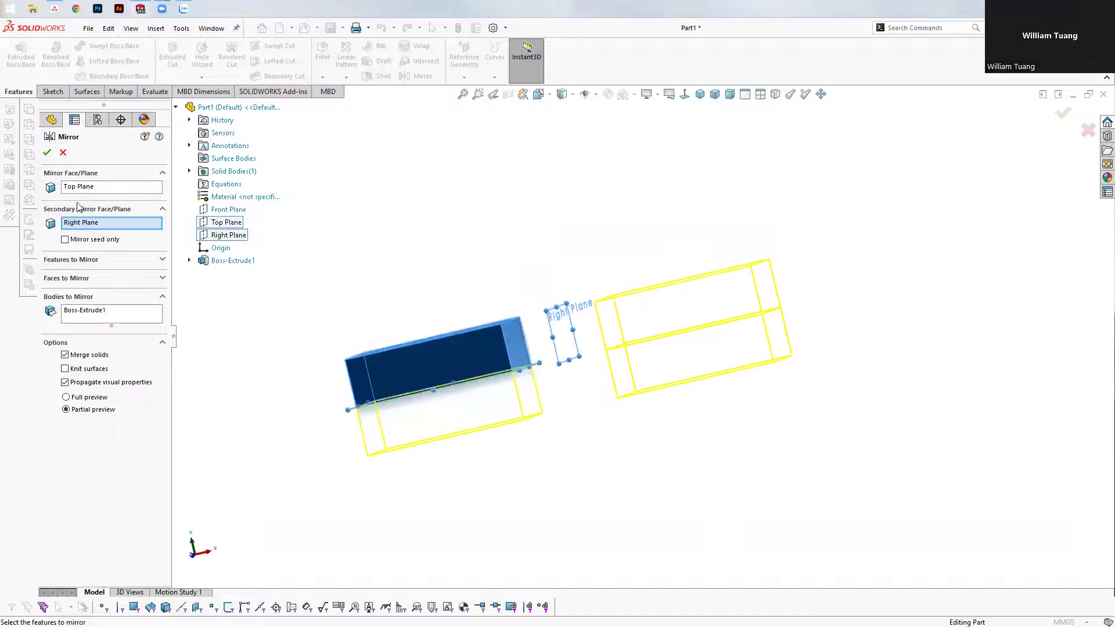
right_click(98, 190)
left_click(125, 202)
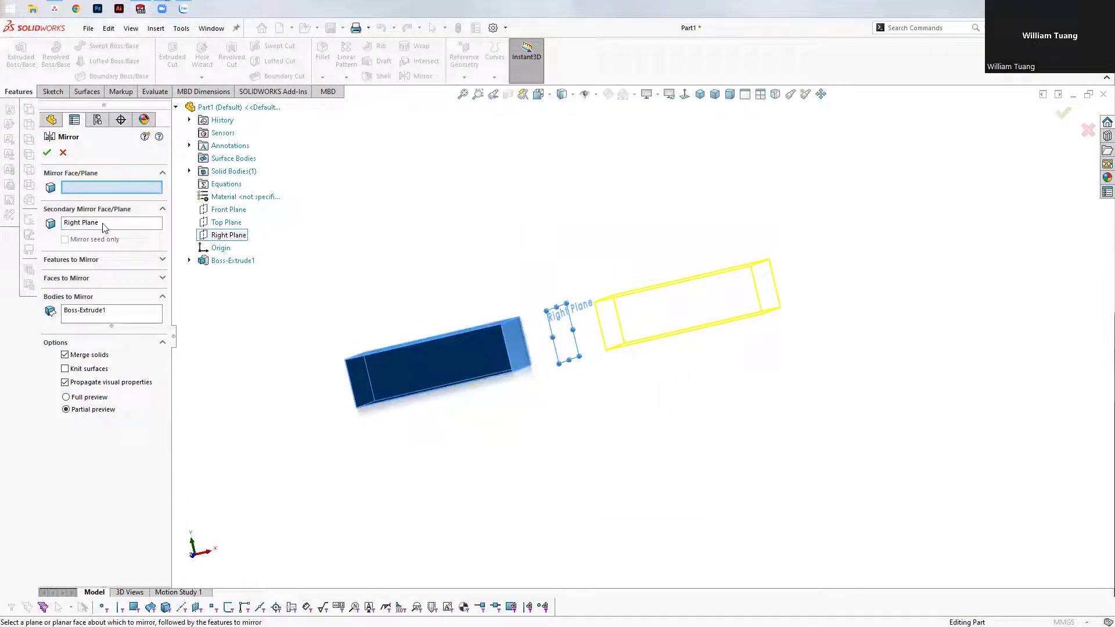
right_click(114, 225)
left_click(140, 231)
left_click(74, 189)
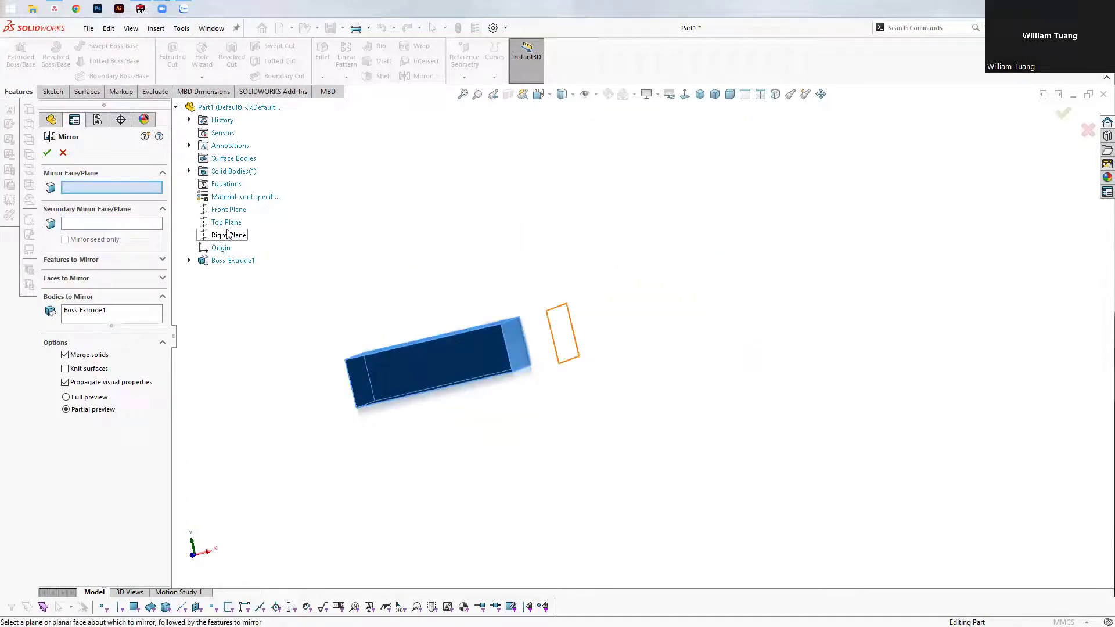
left_click(228, 234)
mouse_move(336, 262)
middle_mouse_down()
mouse_move(391, 349)
mouse_move(415, 346)
mouse_move(372, 325)
middle_mouse_up()
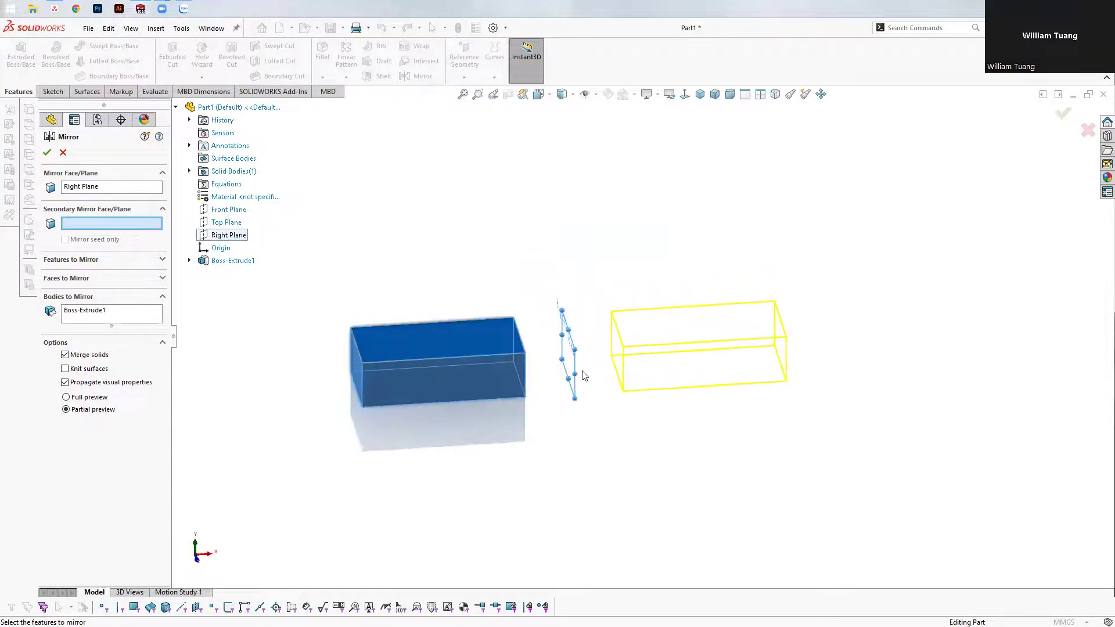
After the merge error, turn off Merge solids and enable Full preview
left_click(48, 153)
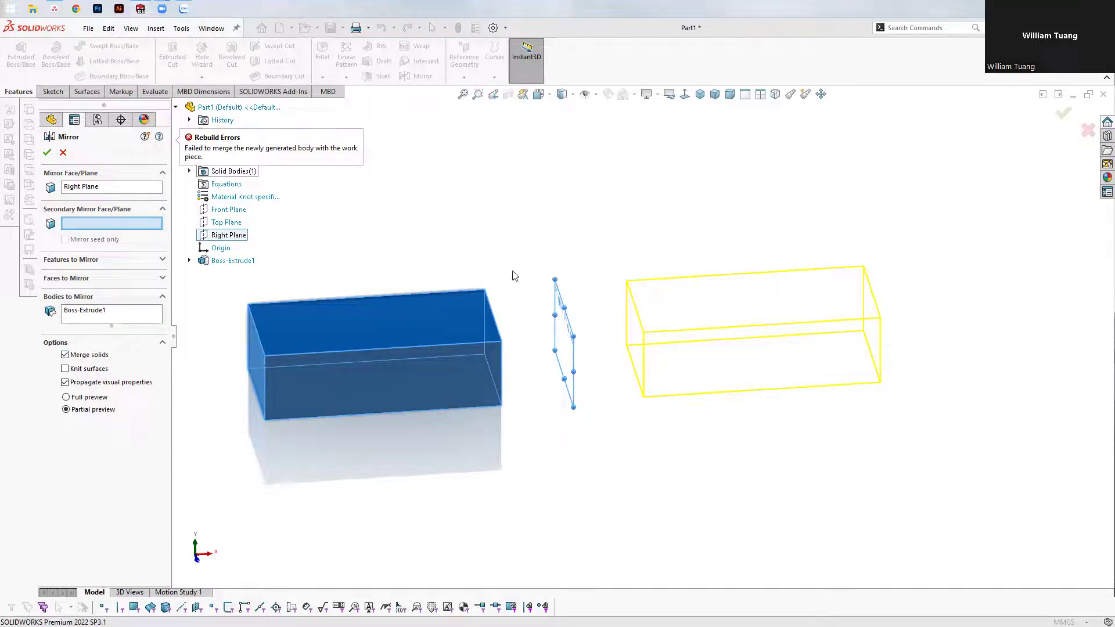
left_click(65, 355)
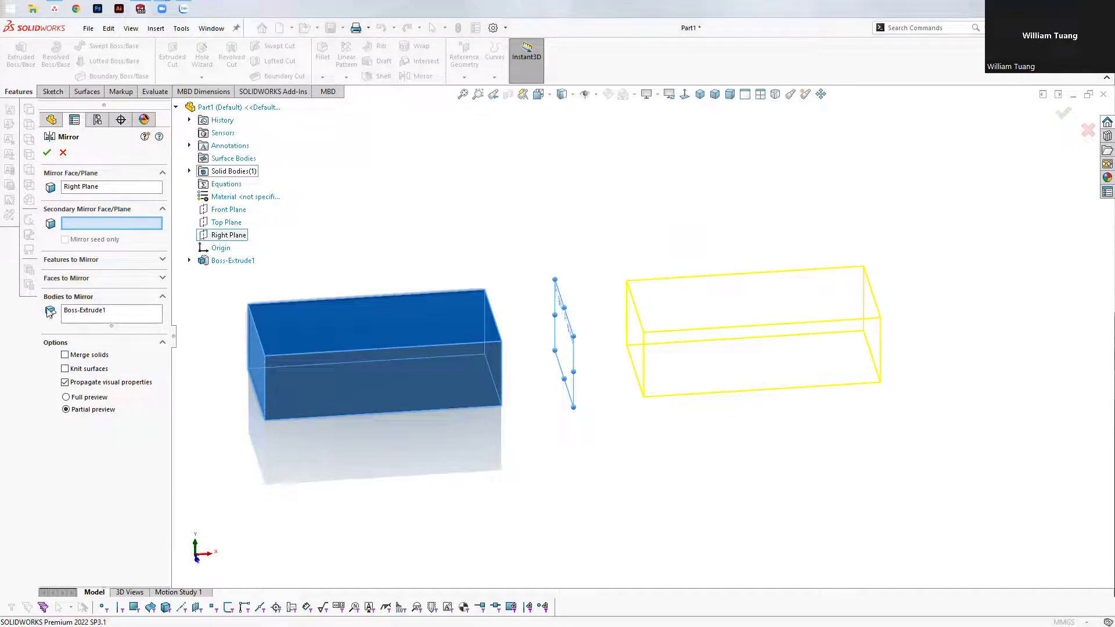
left_click(66, 398)
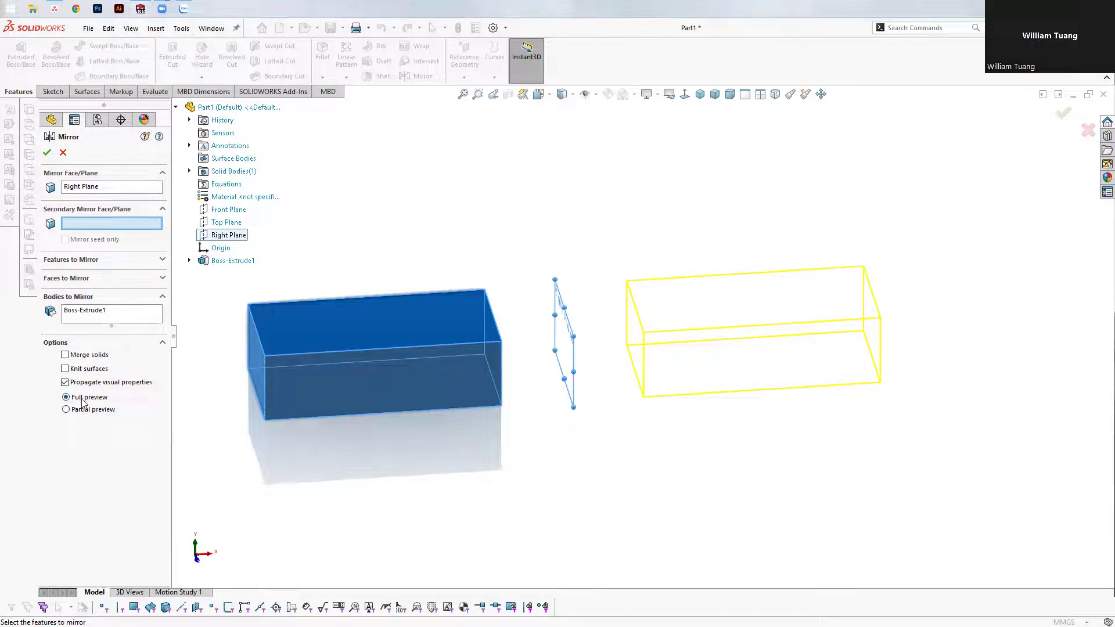
Confirm Mirror2 to get two separate boxes, inspect them, and switch to the Sketch tab
left_click(47, 153)
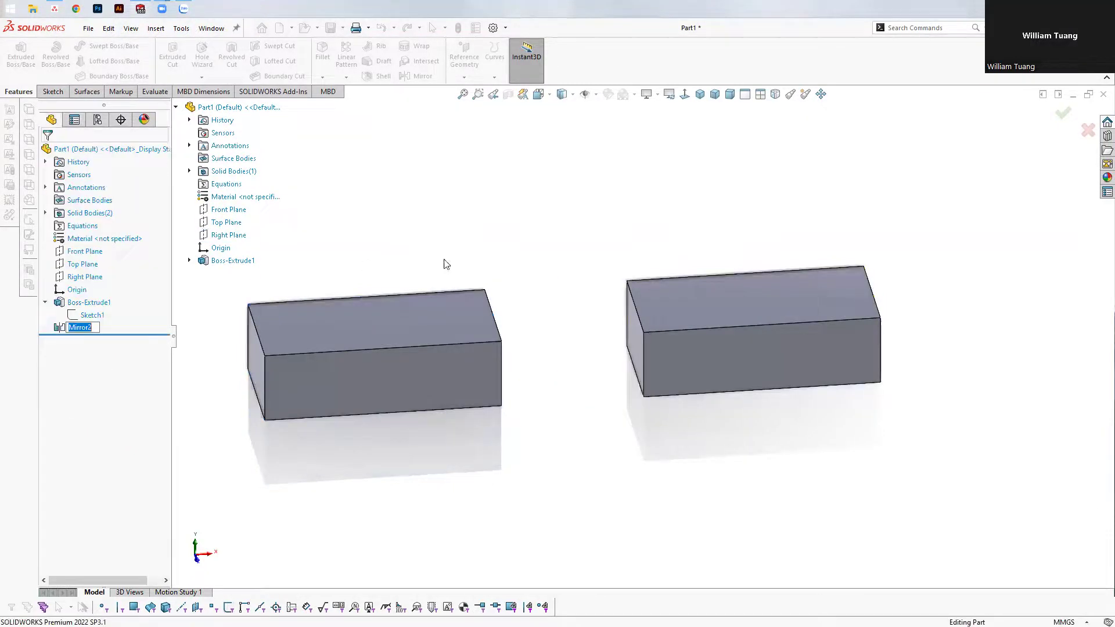
mouse_move(446, 237)
middle_mouse_down()
mouse_move(478, 252)
mouse_move(486, 223)
mouse_move(558, 214)
mouse_move(478, 281)
middle_mouse_up()
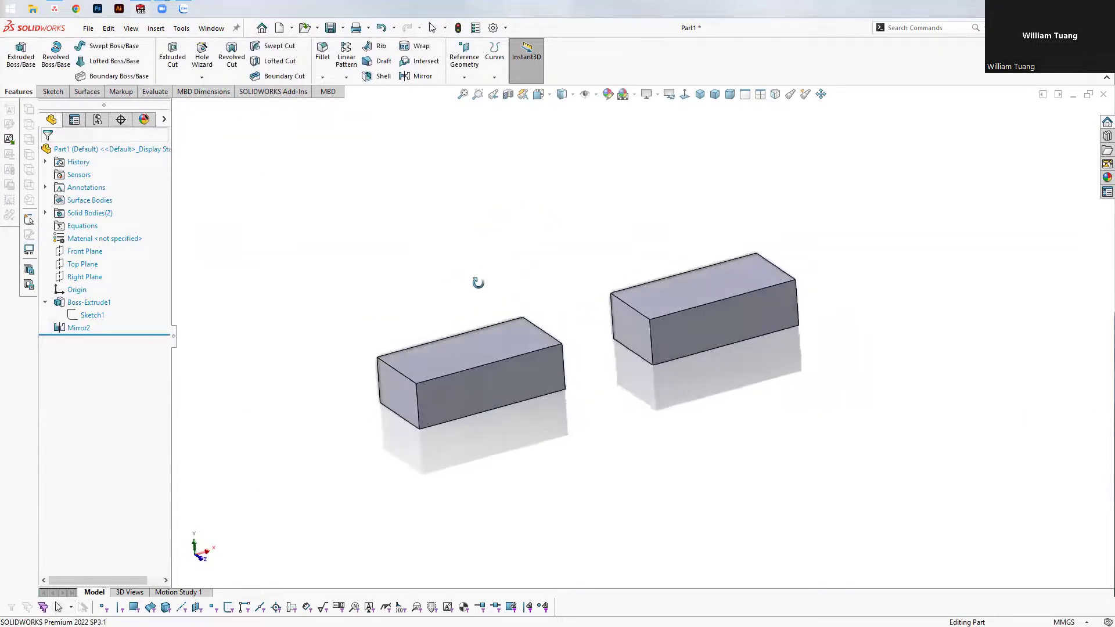
left_click(50, 93)
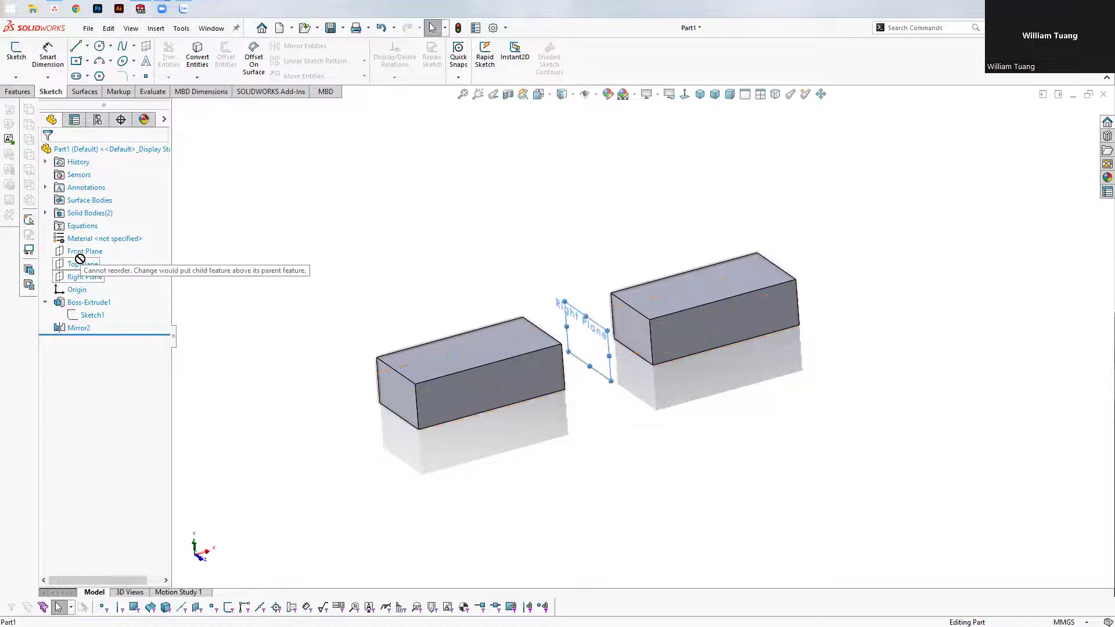
mouse_move(318, 242)
middle_mouse_down()
mouse_move(628, 331)
mouse_move(633, 314)
middle_mouse_up()
left_click(633, 315)
left_click(473, 249)
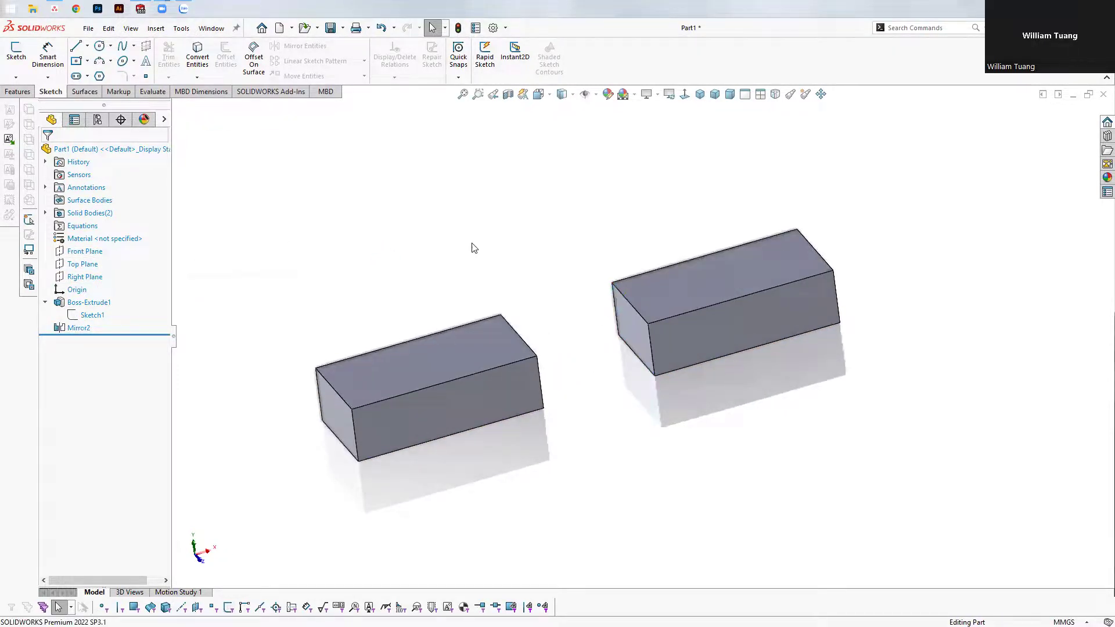
left_click(625, 324)
left_click(485, 247)
left_click(628, 306)
left_click(505, 248)
key("f")
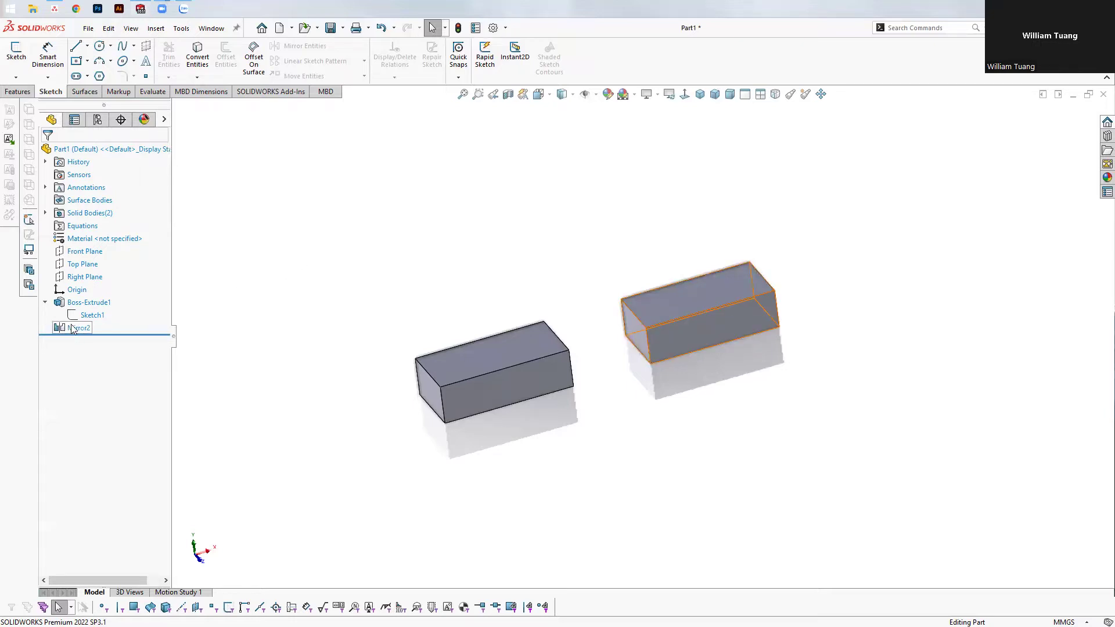
key("ctrl+1")
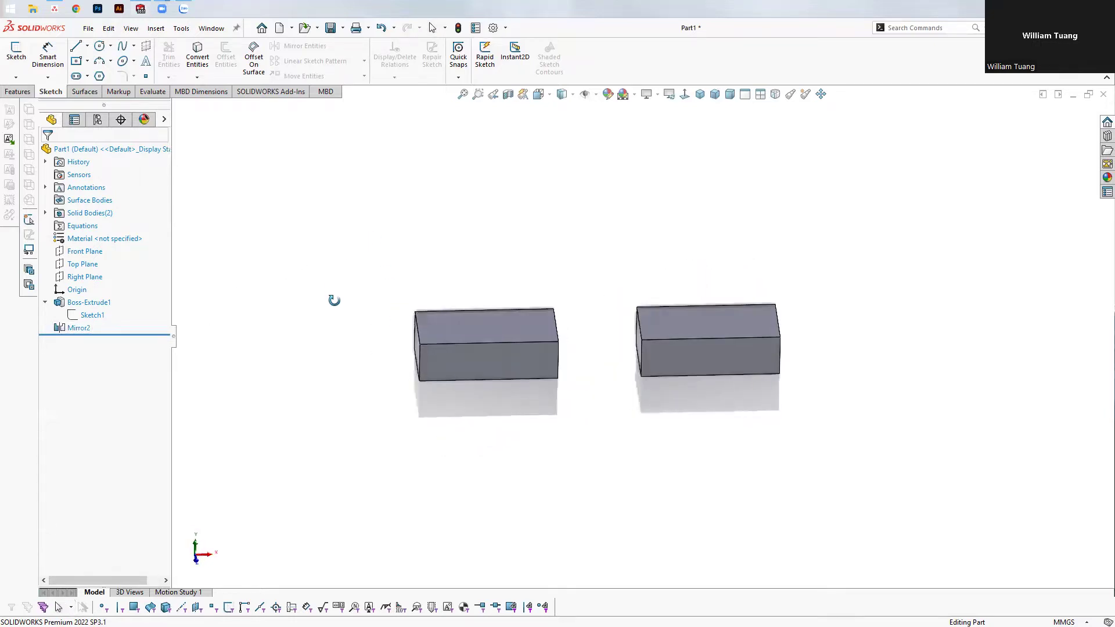